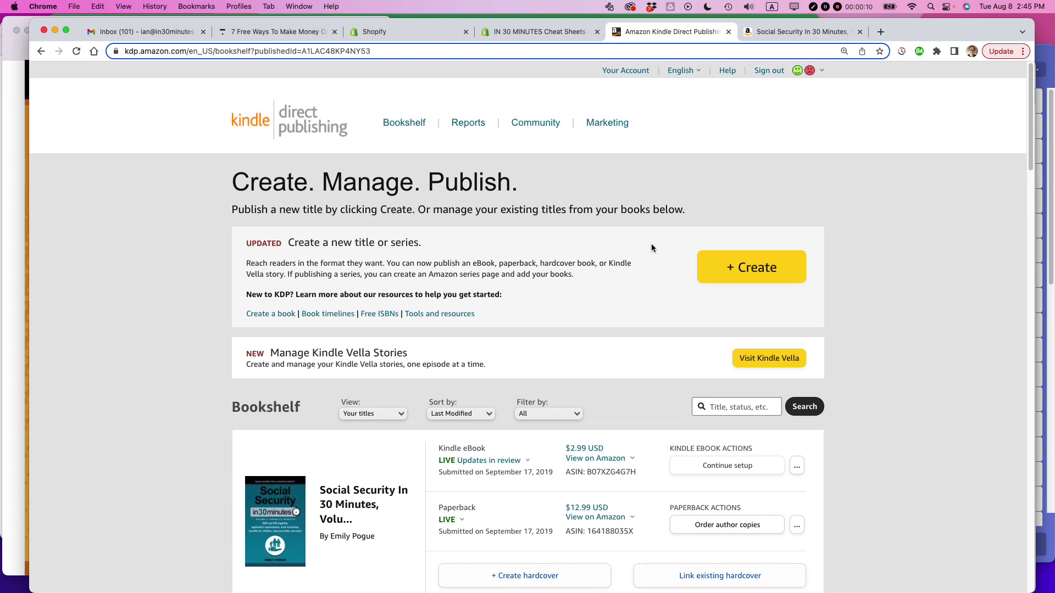
Step: Switch back to the KDP Bookshelf in Chrome
key(super+Tab)
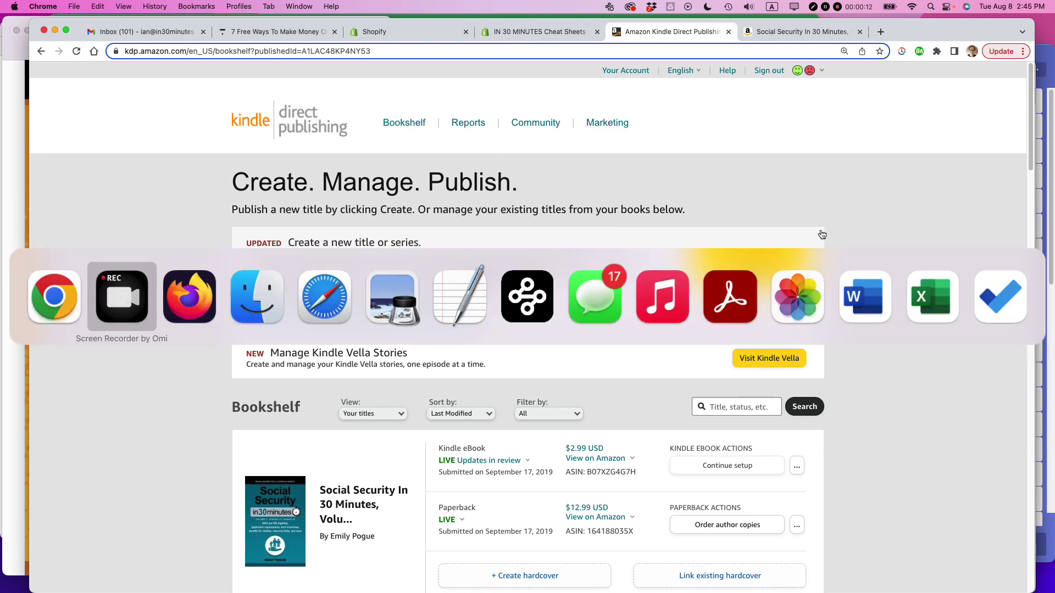
key(super+Tab)
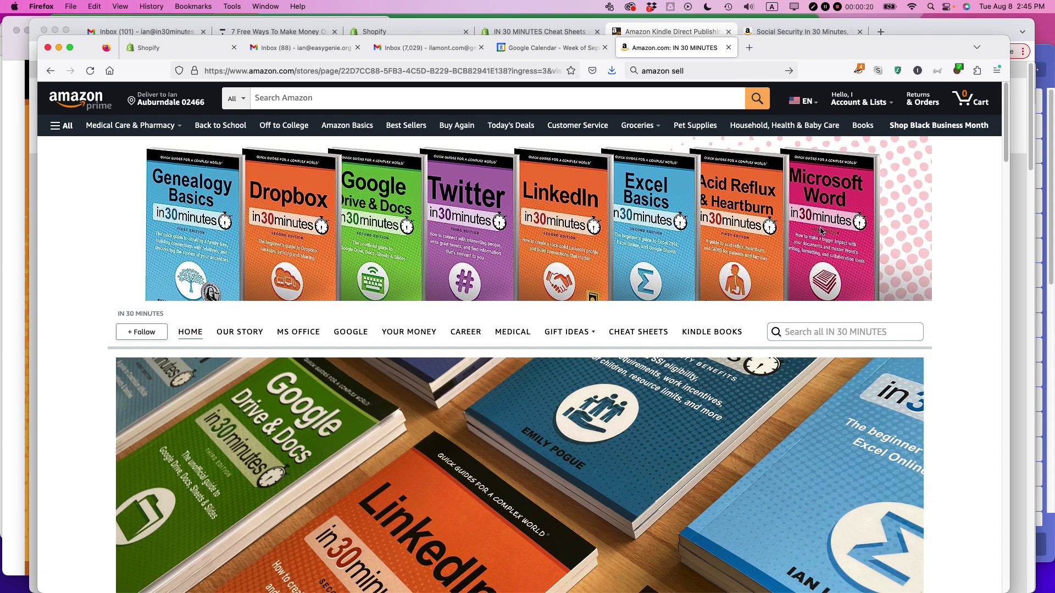
key(super+Tab)
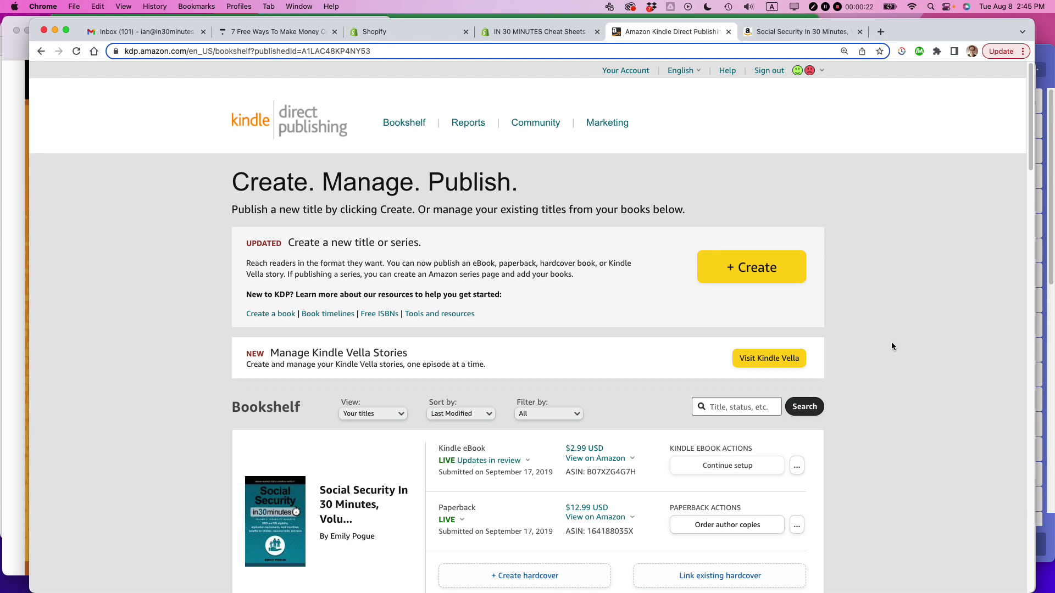
Step: Open the Twitter In 30 Minutes (3rd Edition) eBook's actions and choose to edit its content
scroll(891, 342, down, 5)
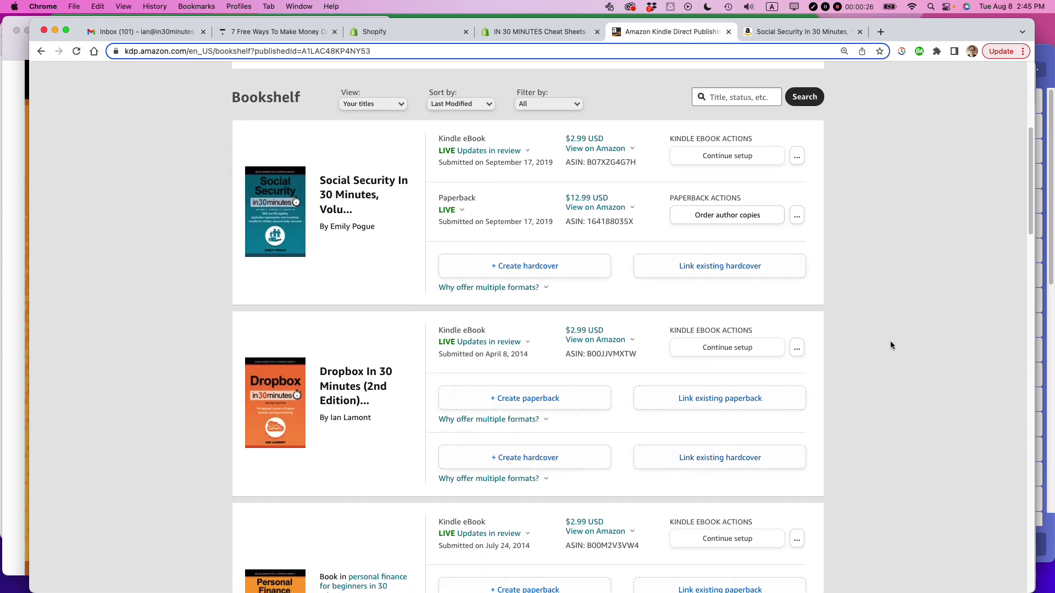
scroll(891, 345, up, 5)
scroll(891, 346, down, 7)
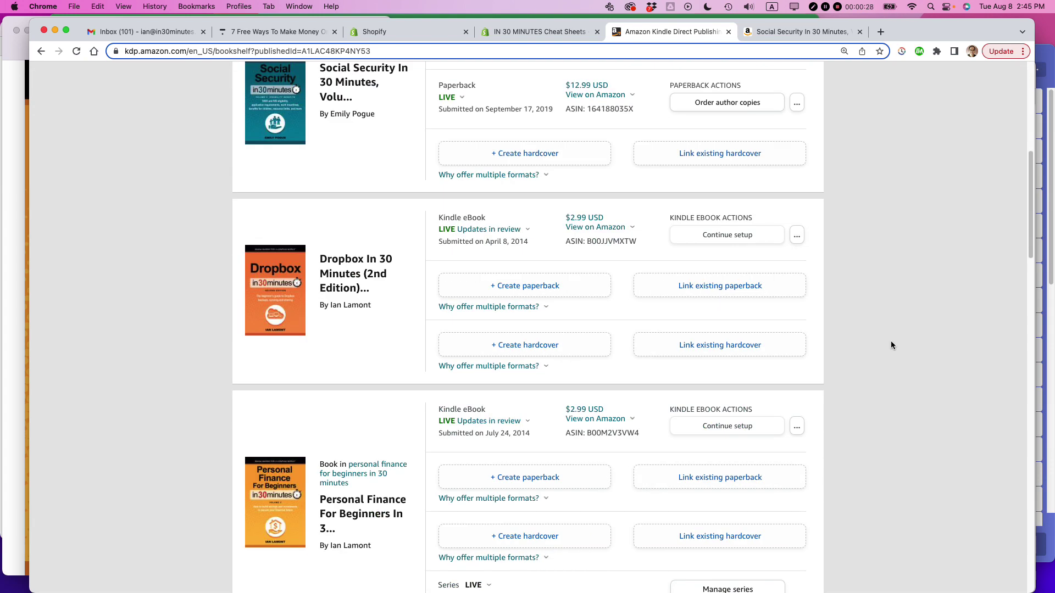
scroll(891, 345, down, 5)
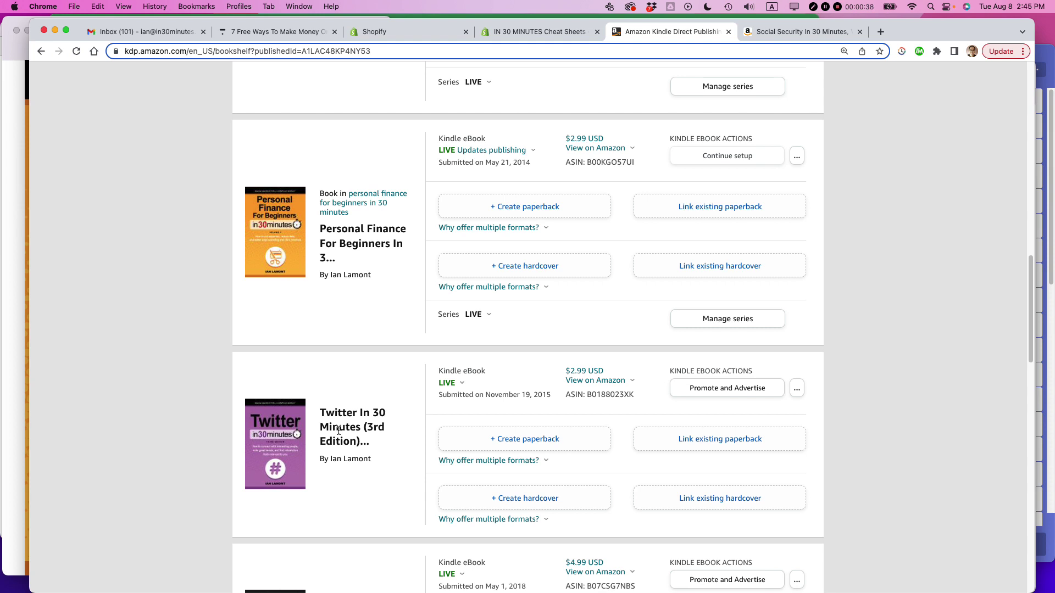
click(797, 390)
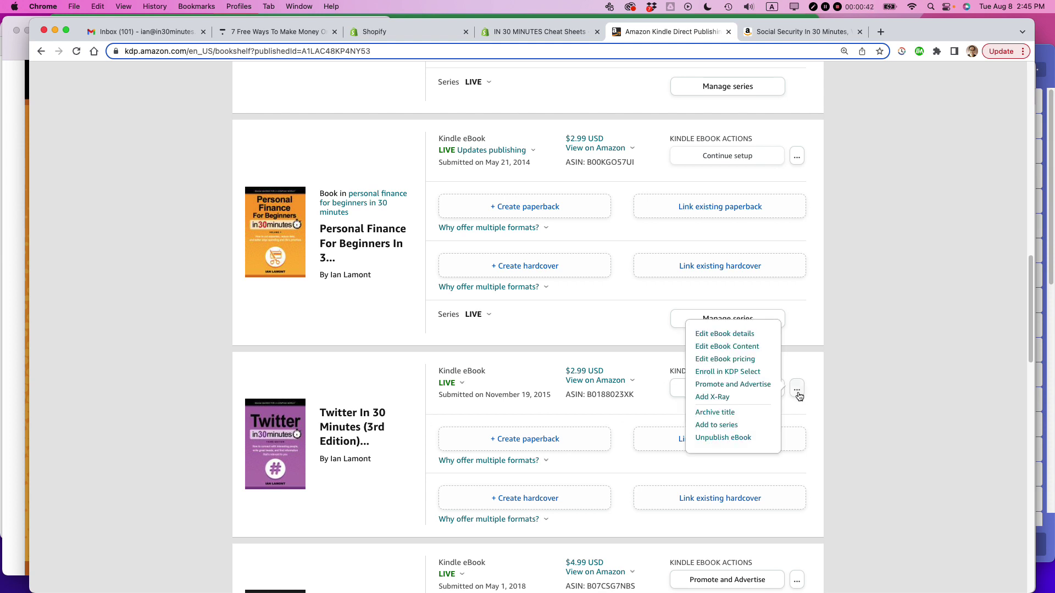
click(732, 347)
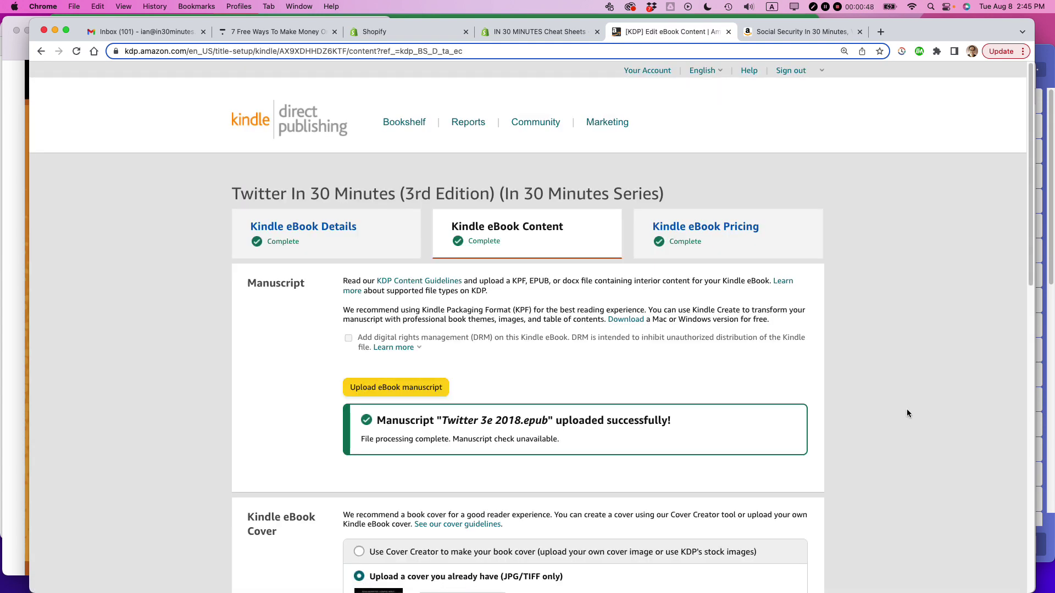
Step: Check the Manuscript section's success message for the uploaded Twitter 3e 2018.epub
scroll(907, 413, down, 1)
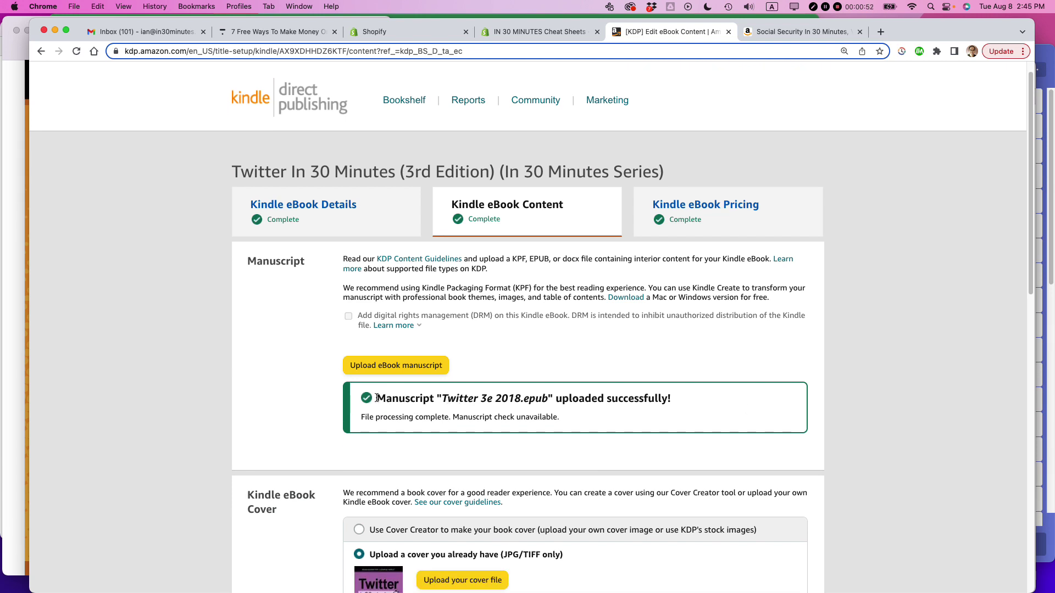
drag(376, 400, 679, 402)
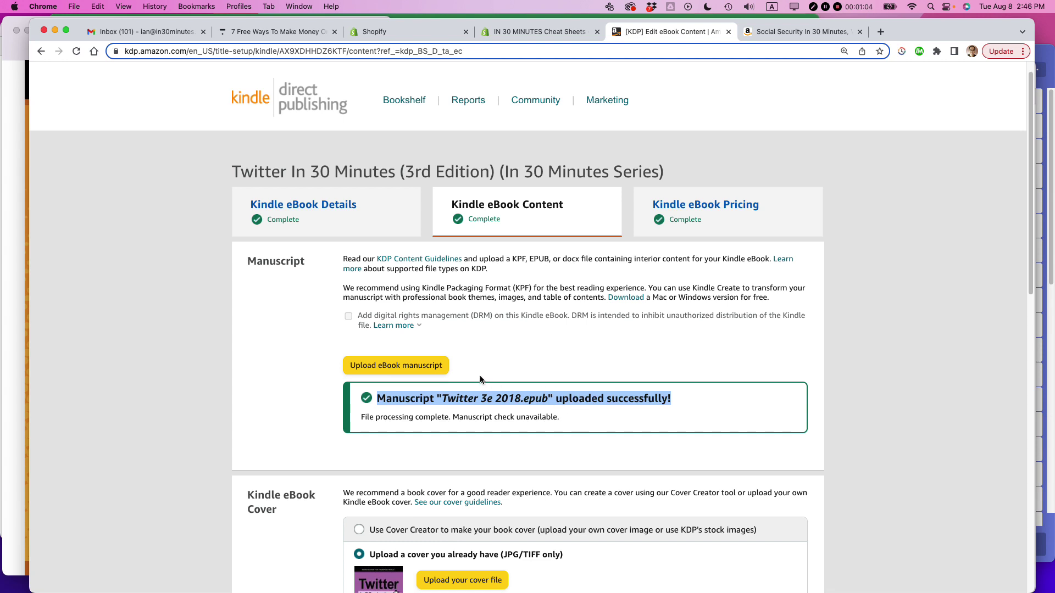
Step: Upload Twitter 3e updated metadata.epub from i30 Media > Twitter In 30 Minutes > 3ed > ePub as the manuscript
click(390, 366)
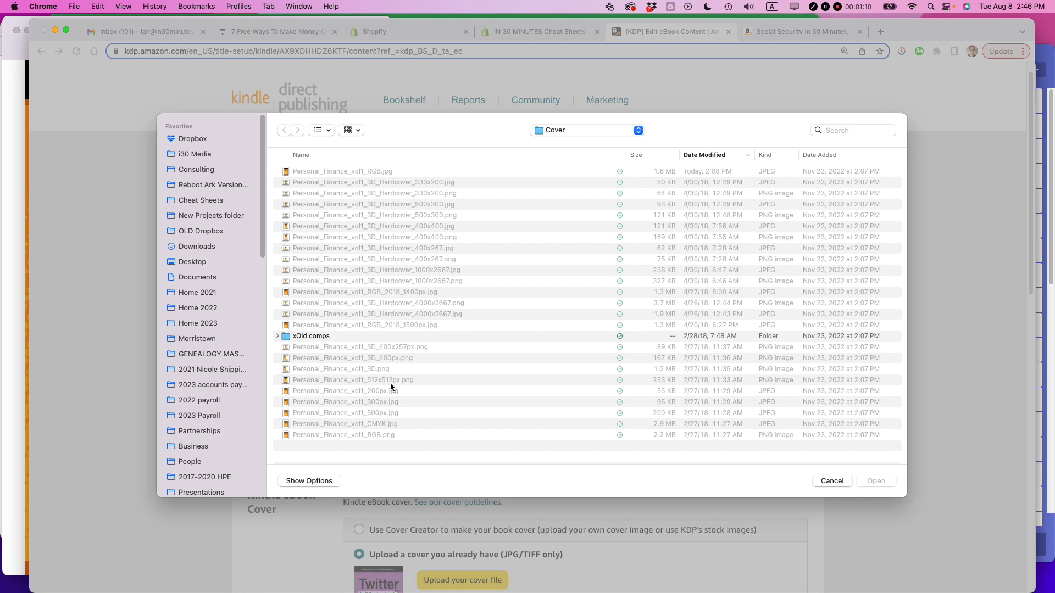
click(566, 131)
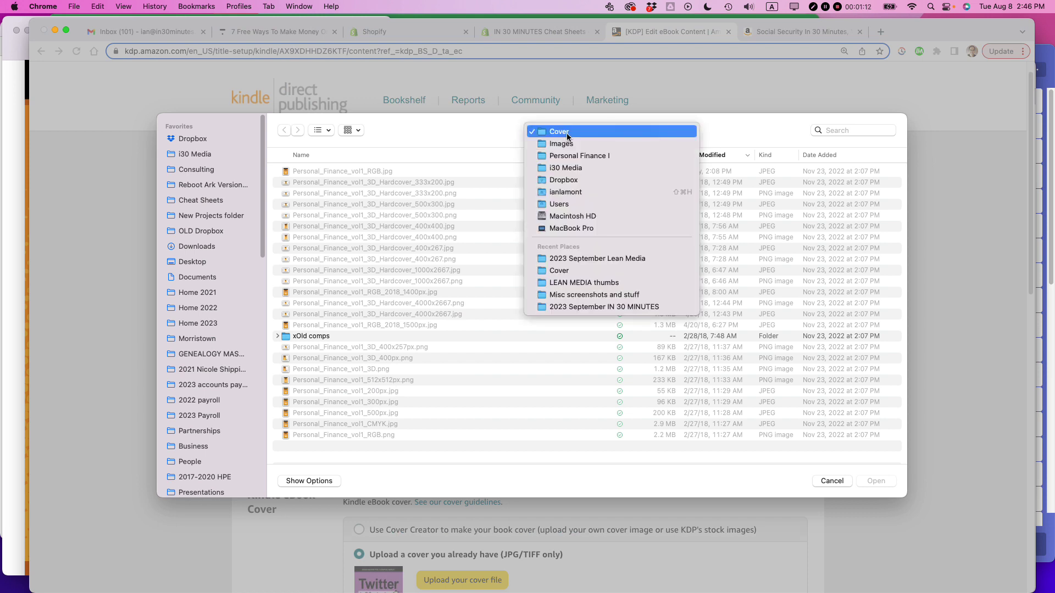
click(208, 155)
click(207, 155)
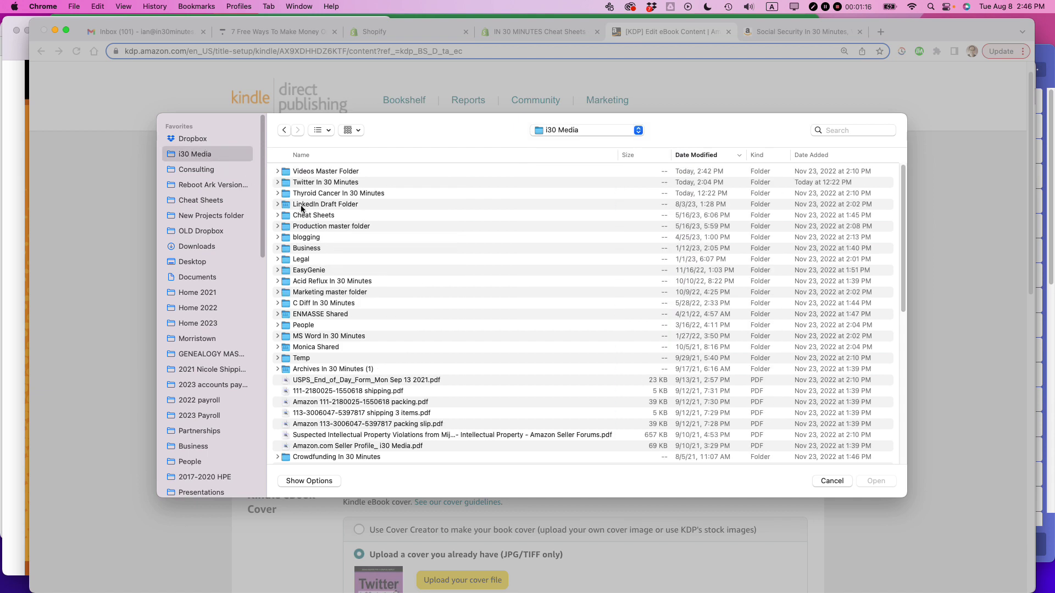
double_click(288, 183)
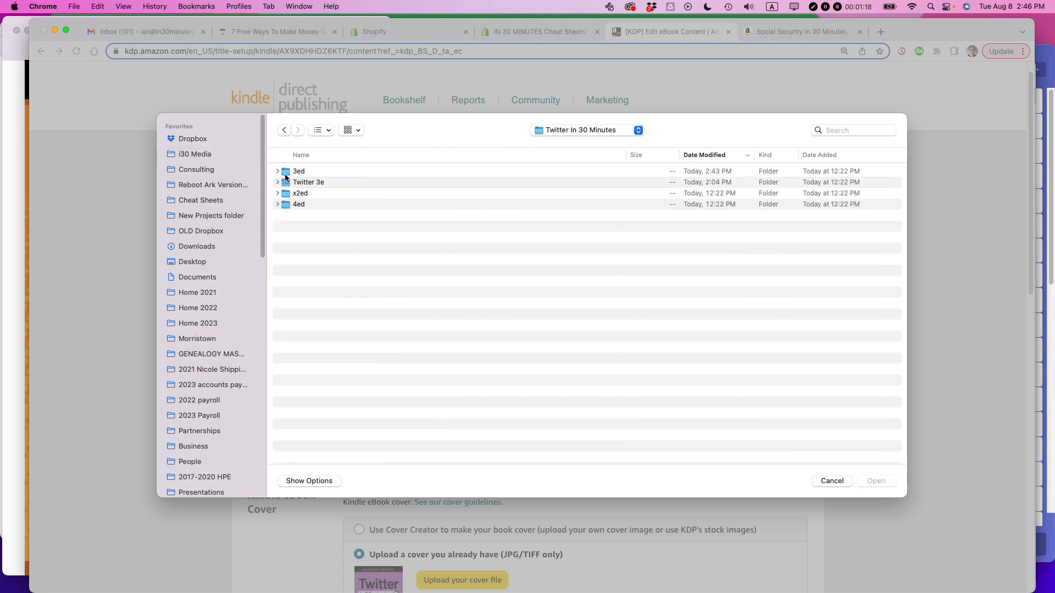
double_click(285, 173)
double_click(286, 172)
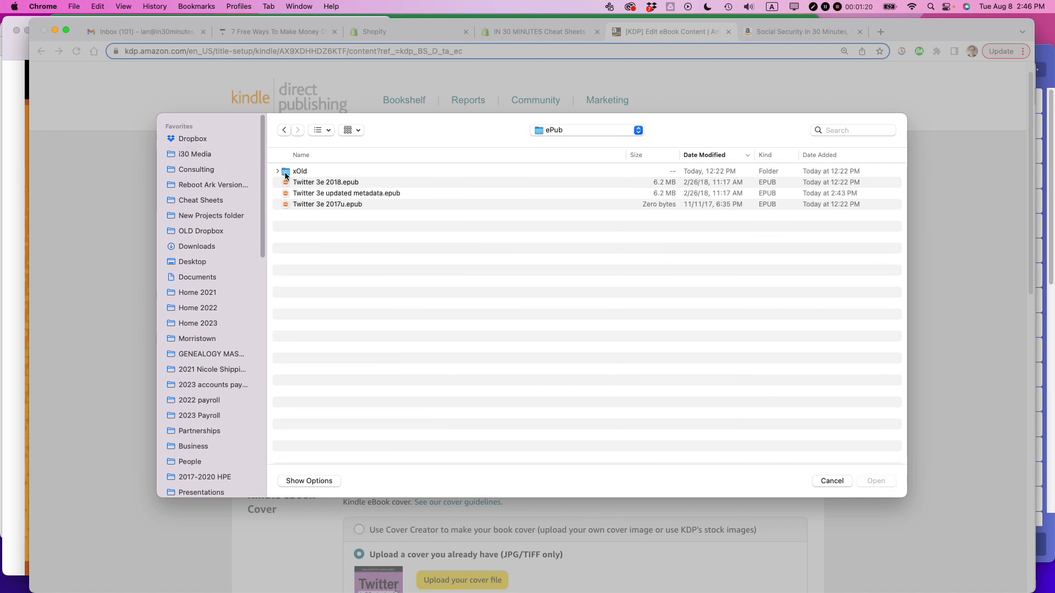
click(354, 194)
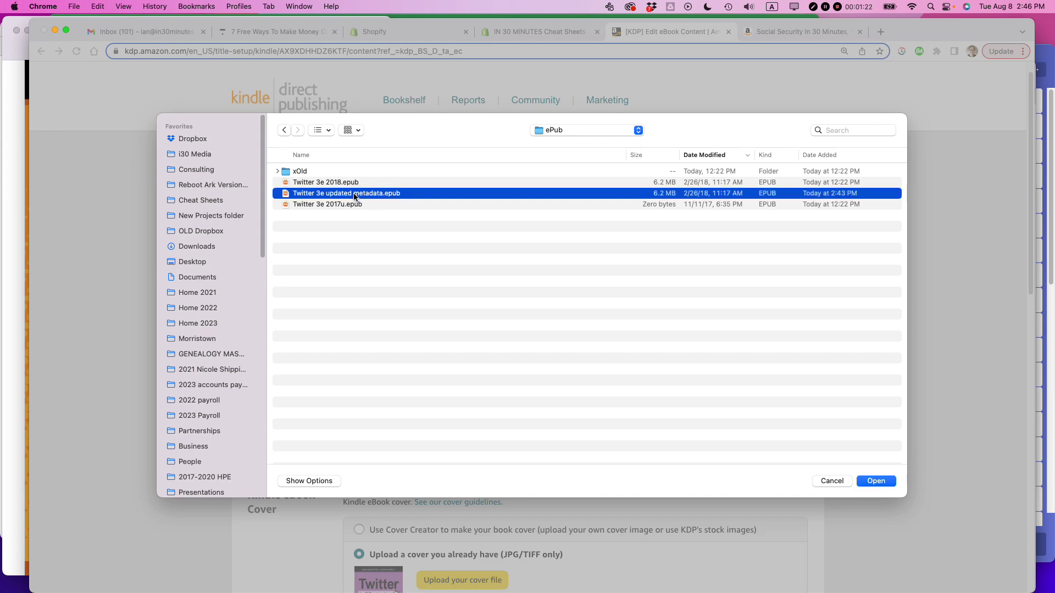
click(877, 482)
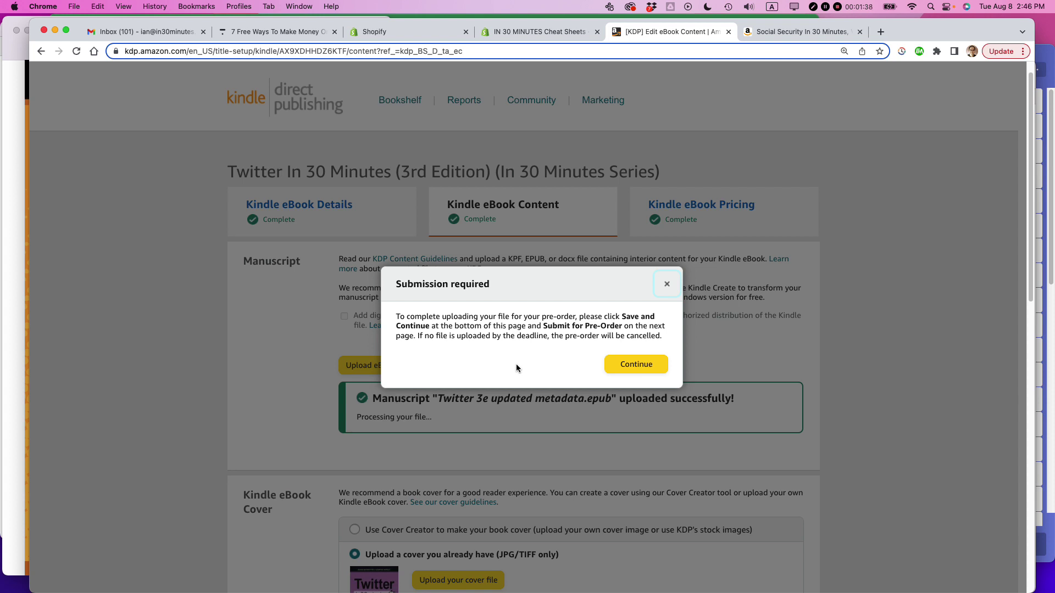
drag(543, 326, 624, 325)
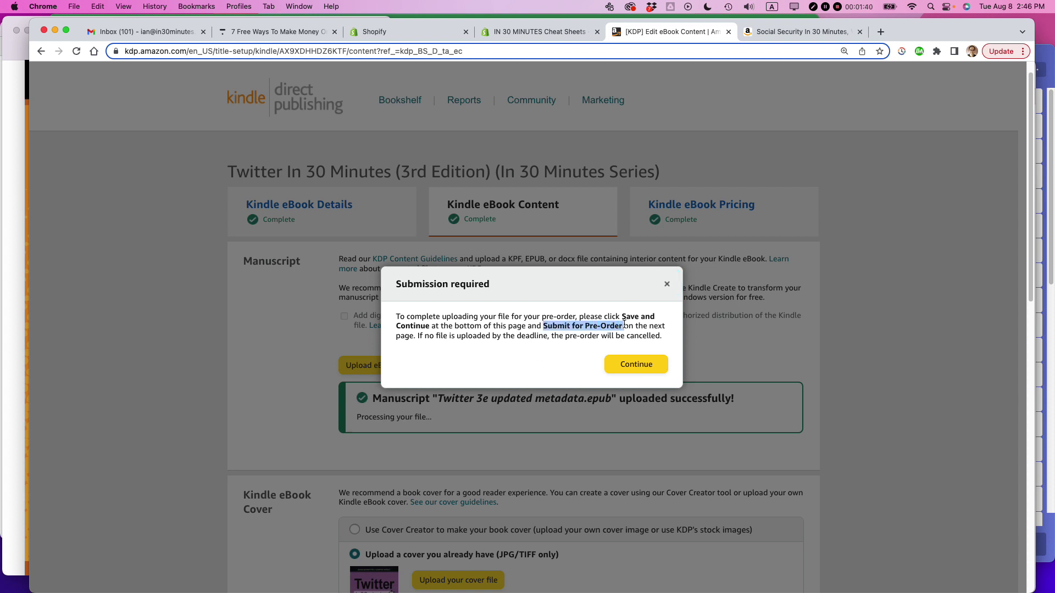
Step: Close the Submission required notice and highlight the new manuscript's file name
click(635, 367)
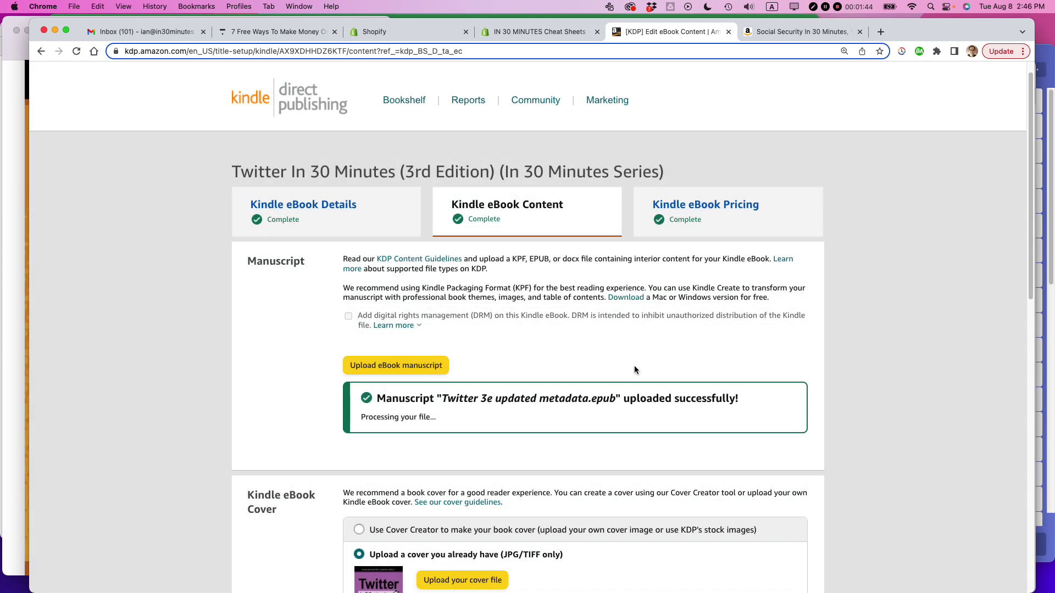
drag(440, 399, 620, 399)
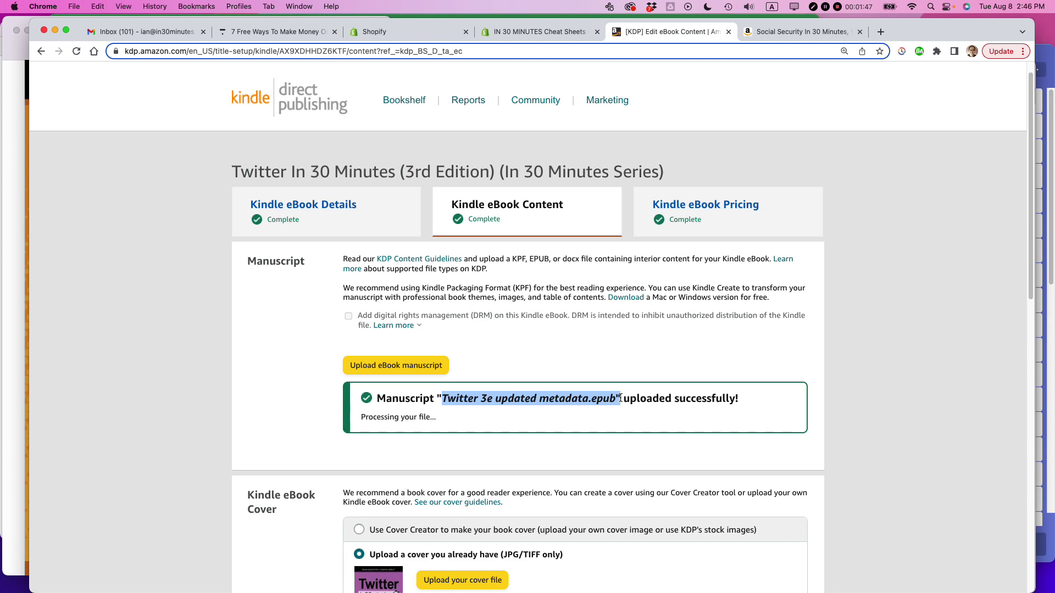
Step: Wait at Kindle eBook Preview until the file conversion finishes and preview options appear
scroll(573, 416, down, 10)
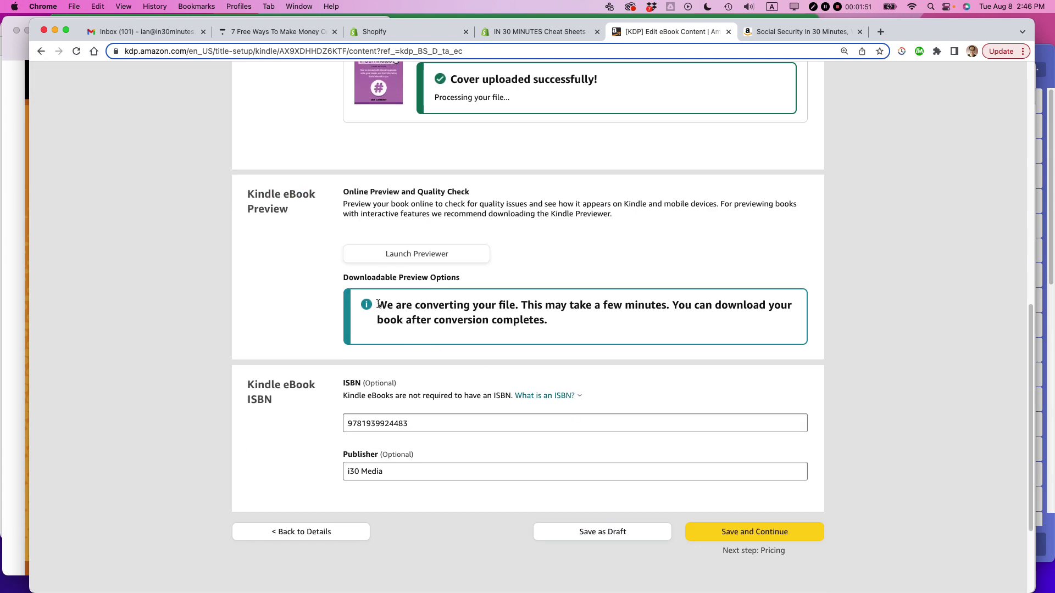
drag(377, 304, 570, 319)
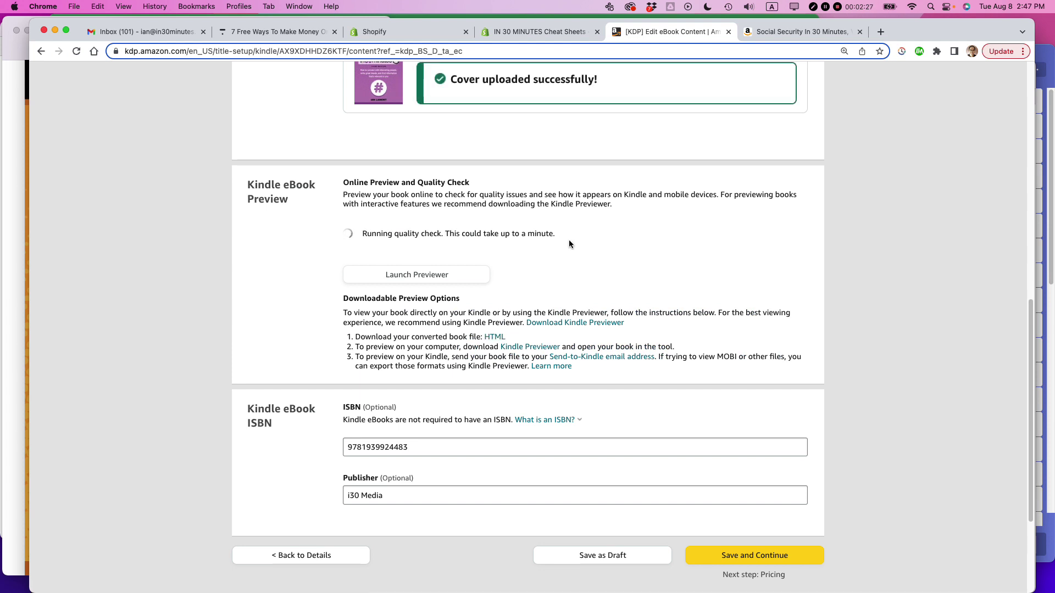
scroll(666, 383, down, 3)
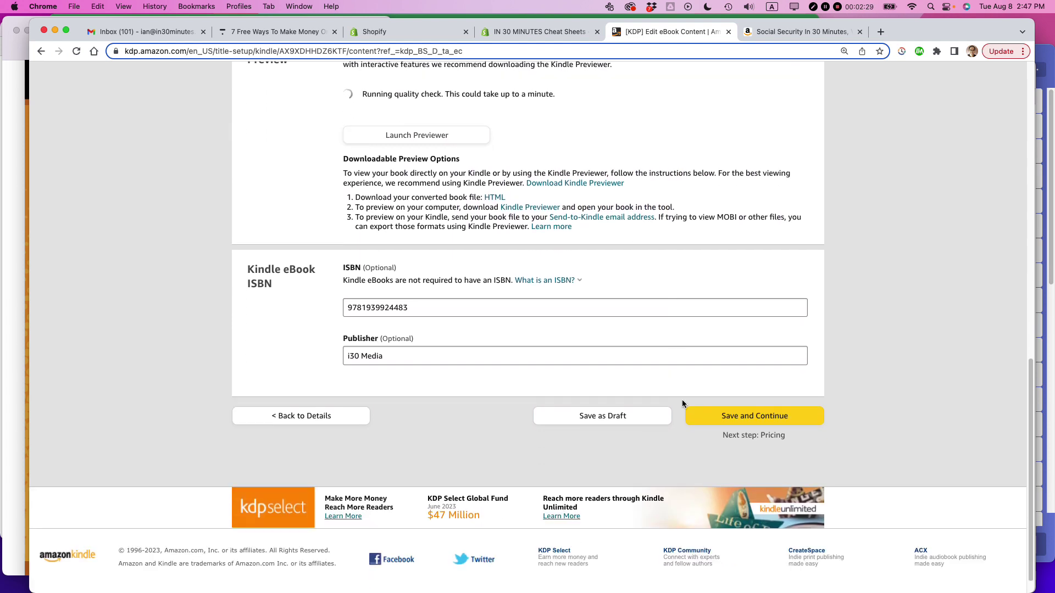
Step: Save the content changes, then publish the eBook from the bottom of the Pricing page
click(750, 414)
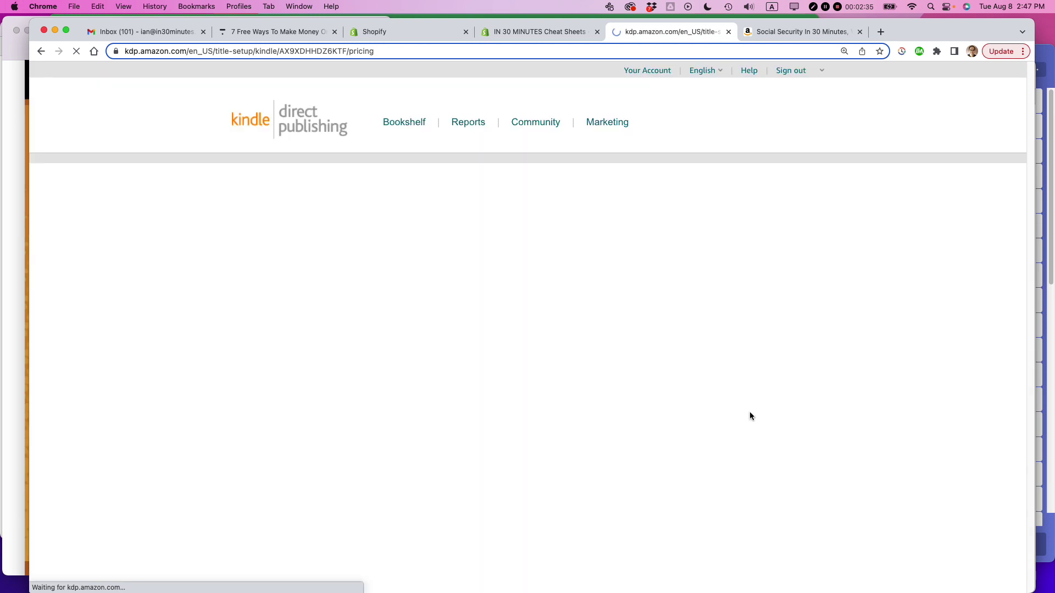
scroll(745, 362, down, 3)
scroll(746, 361, down, 15)
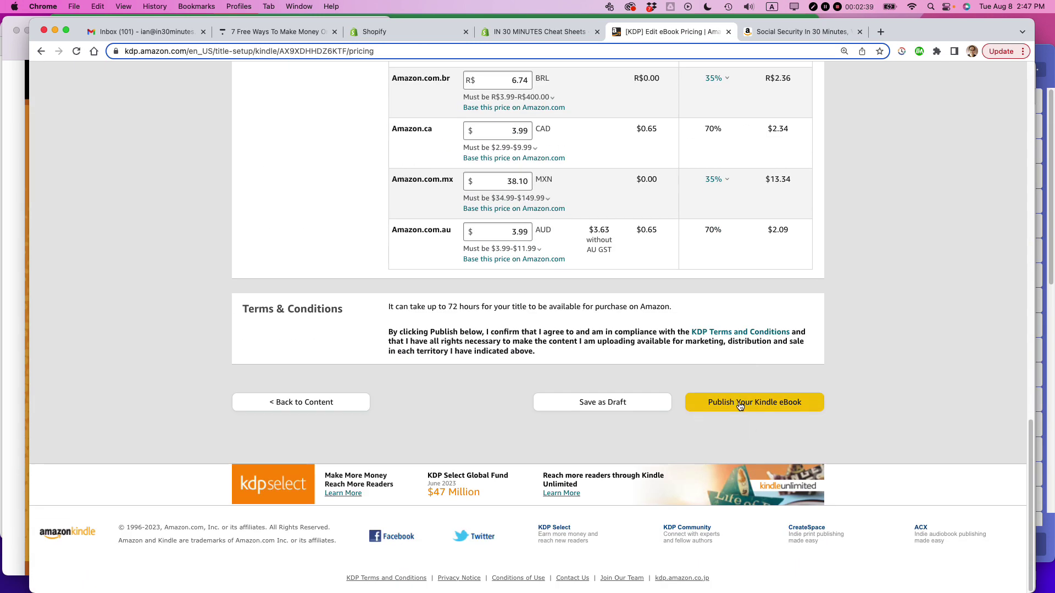
click(740, 404)
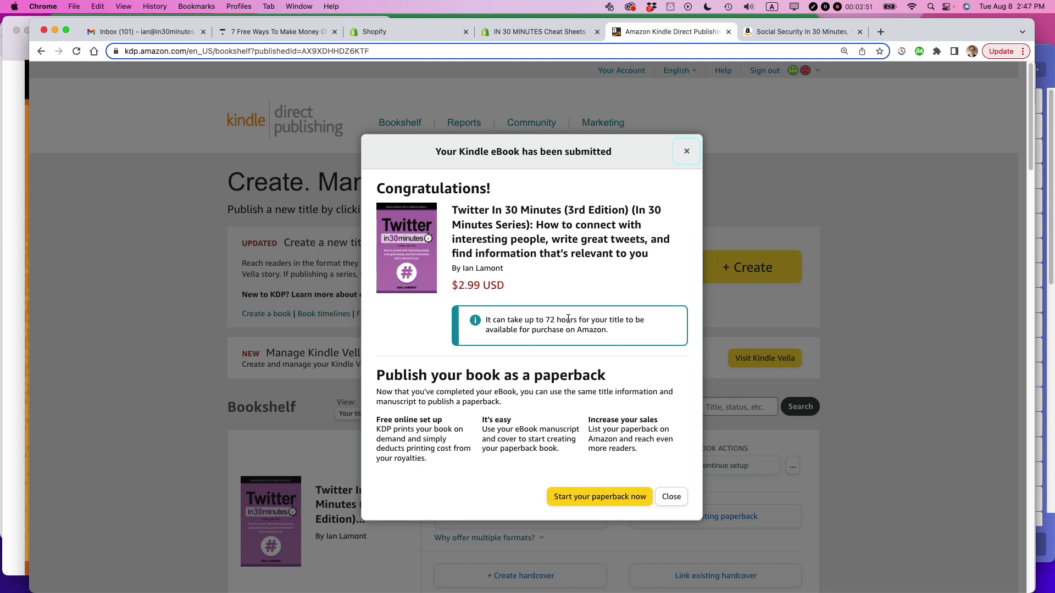
key(super+Tab)
key(super+Tab)
key(super+Tab)
key(super+Tab)
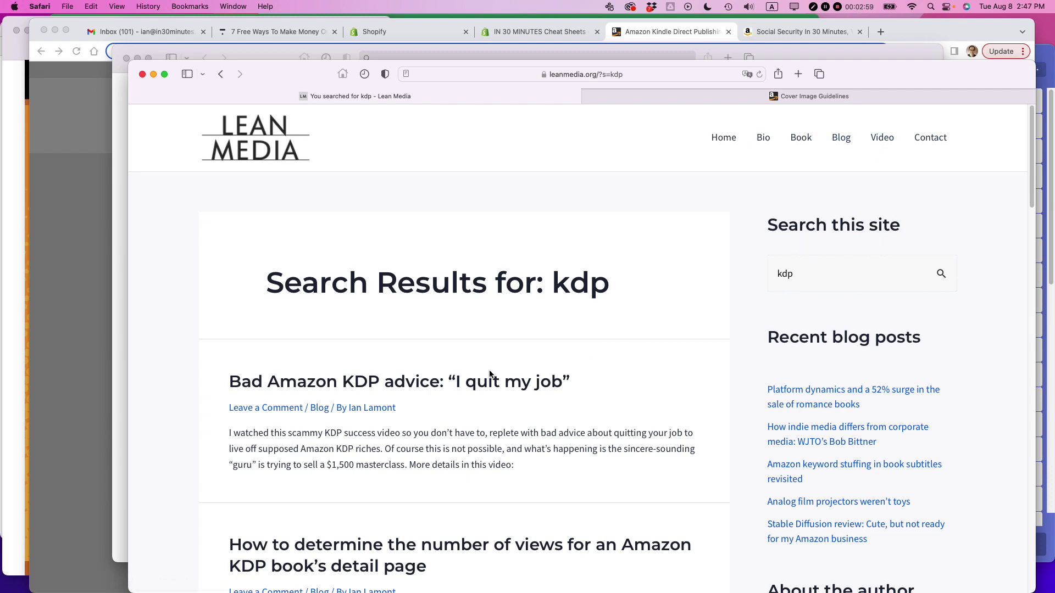
Step: Scroll down Lean Media's kdp search results to look through the KDP posts
scroll(490, 374, down, 10)
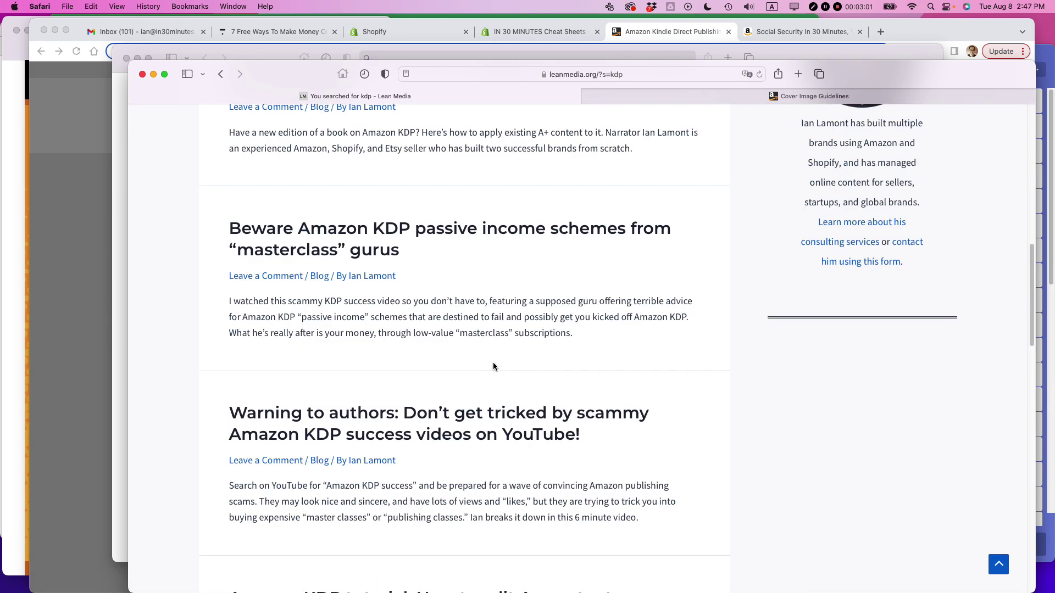